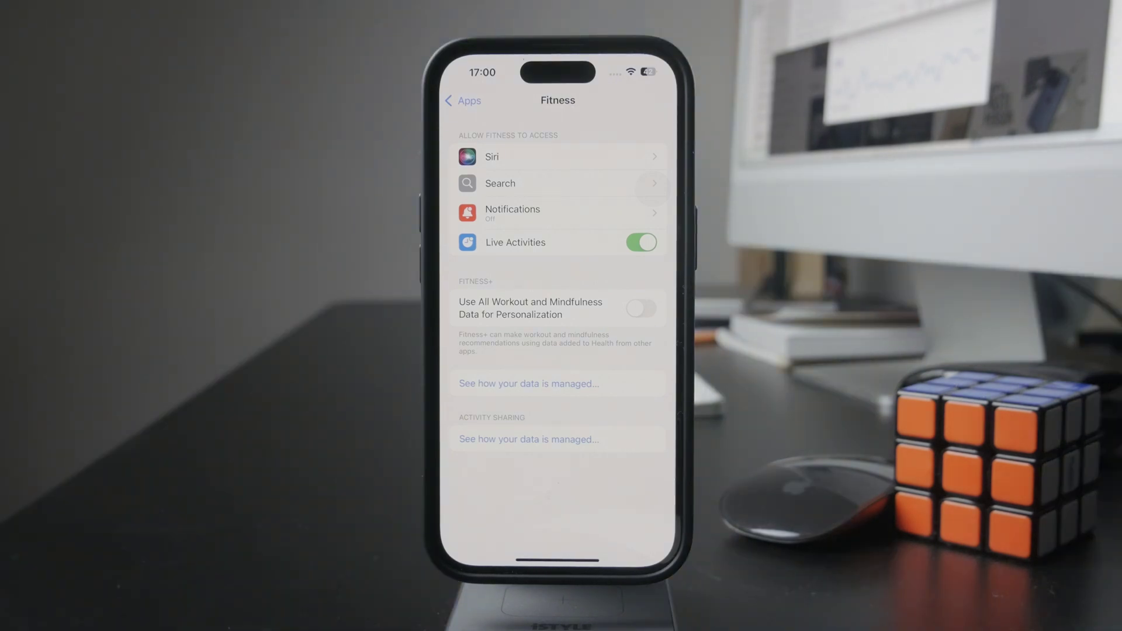
Step: Leave Fitness's settings, with Live Activities still on, and return to the home screen
drag(557, 559, 557, 368)
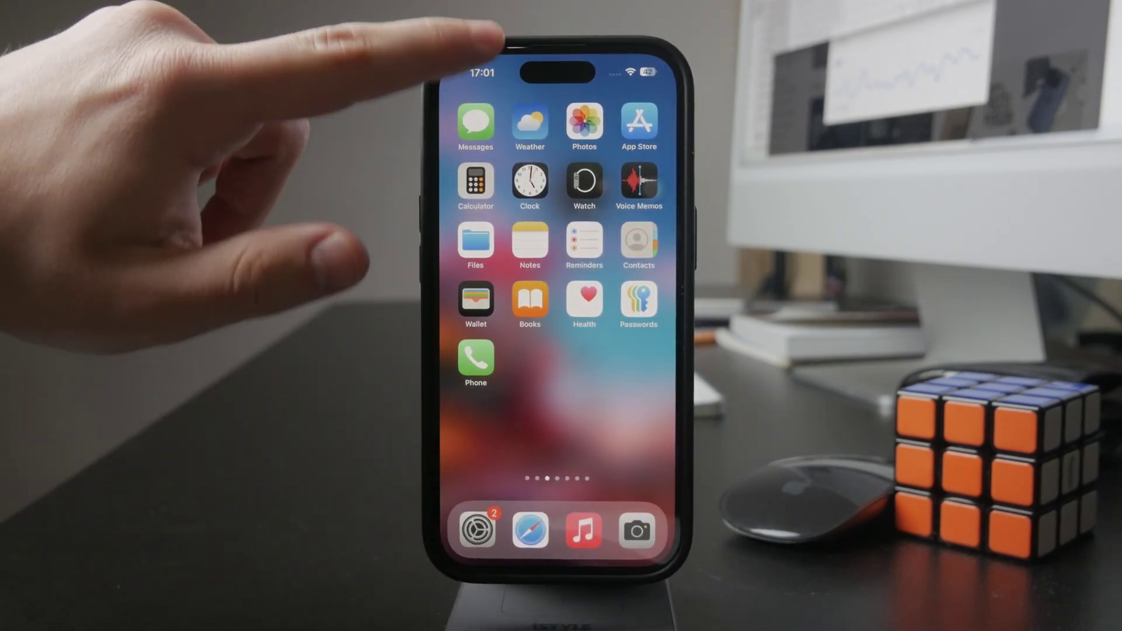
Step: Dismiss the Instagram and Time Check notifications in Notification Center, then return home
drag(487, 62, 456, 553)
drag(614, 421, 473, 421)
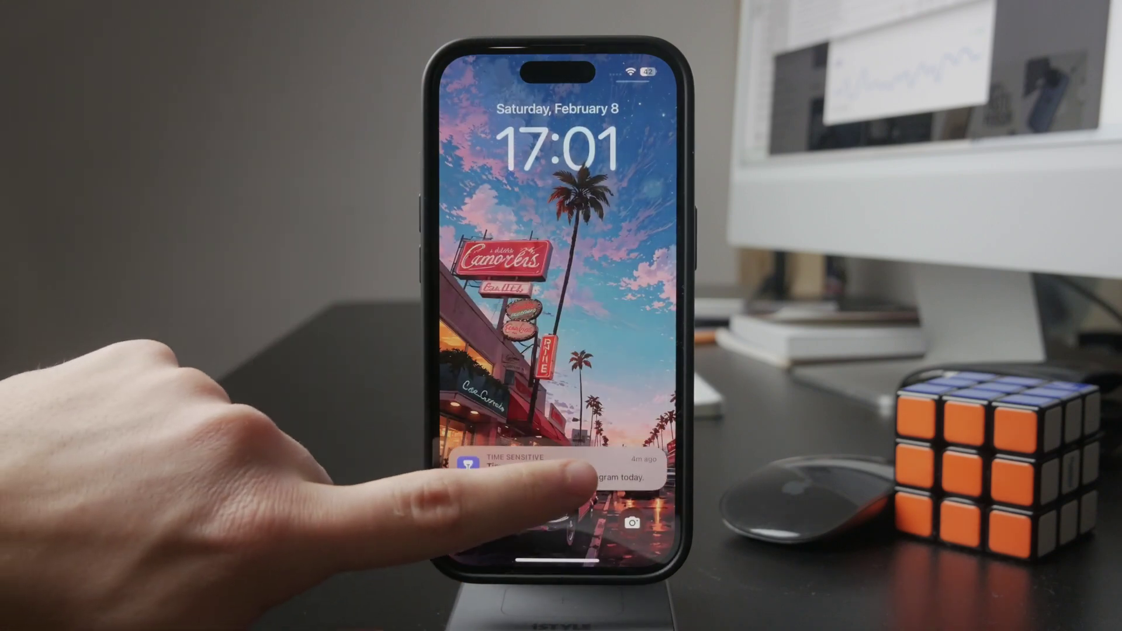
drag(596, 465, 464, 469)
drag(544, 557, 505, 398)
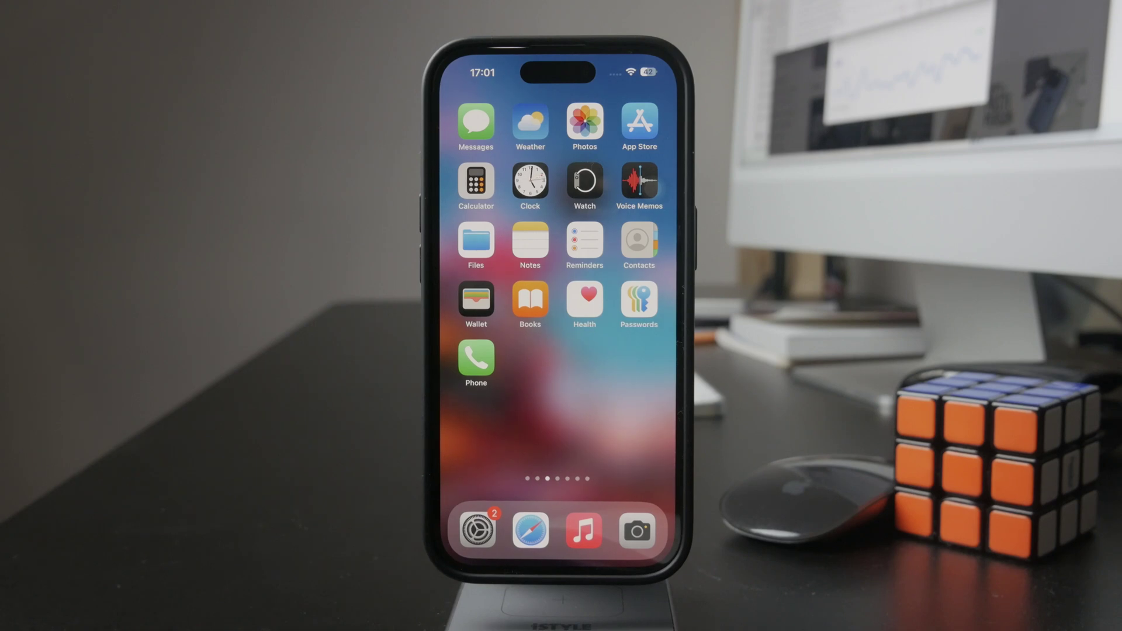
Step: Search the App Store for 'whatsapp' and start updating WhatsApp Messenger
click(639, 122)
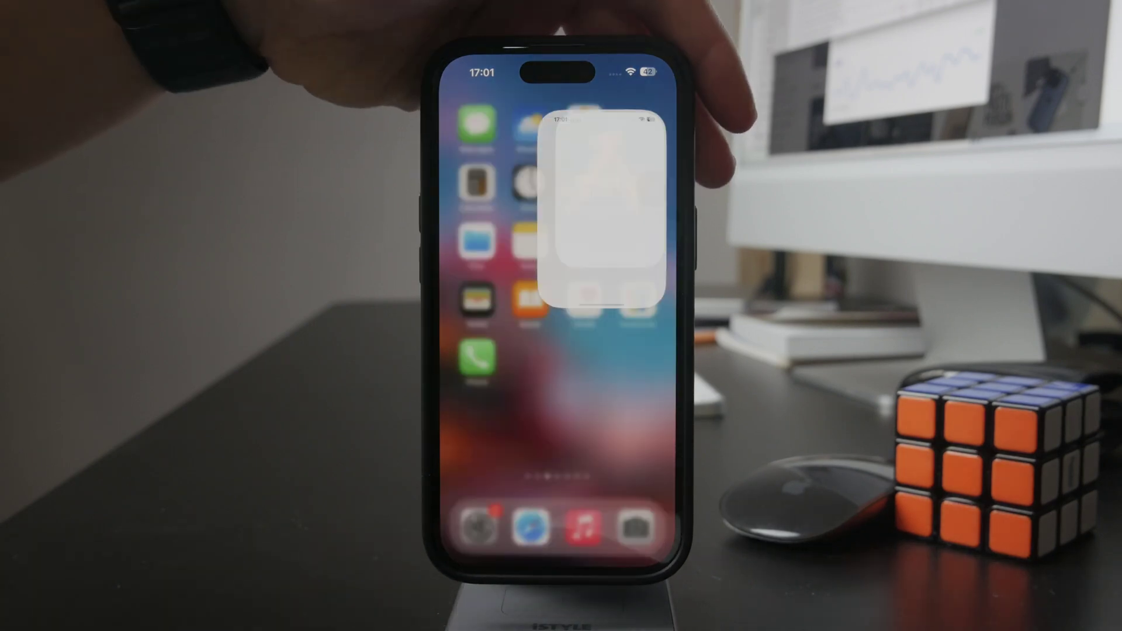
click(526, 135)
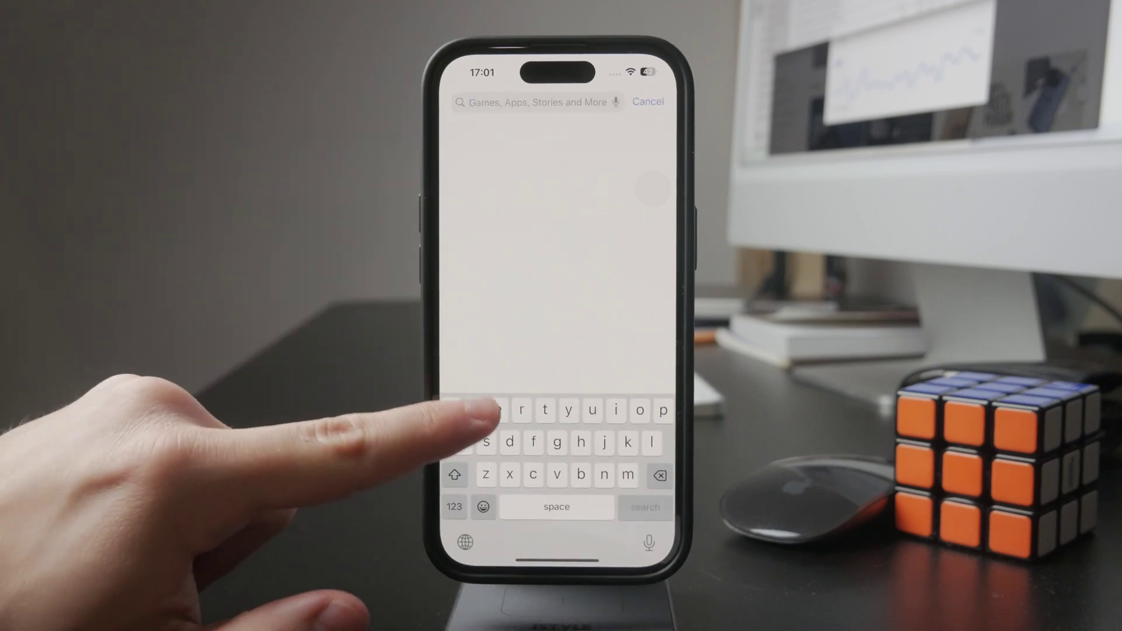
text(what)
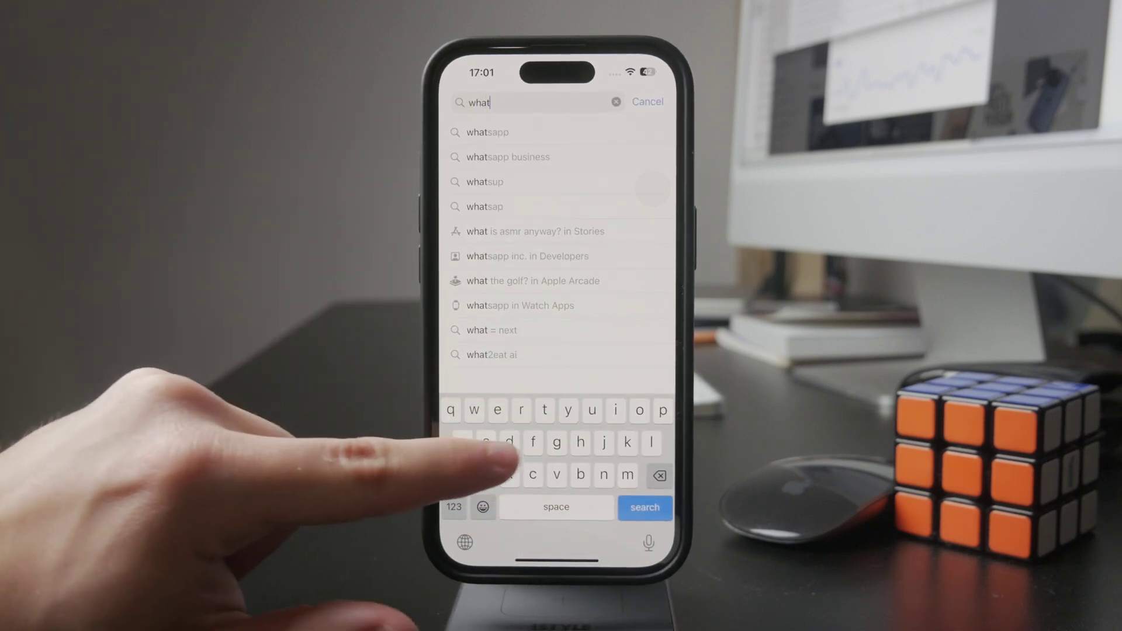
text(sapp)
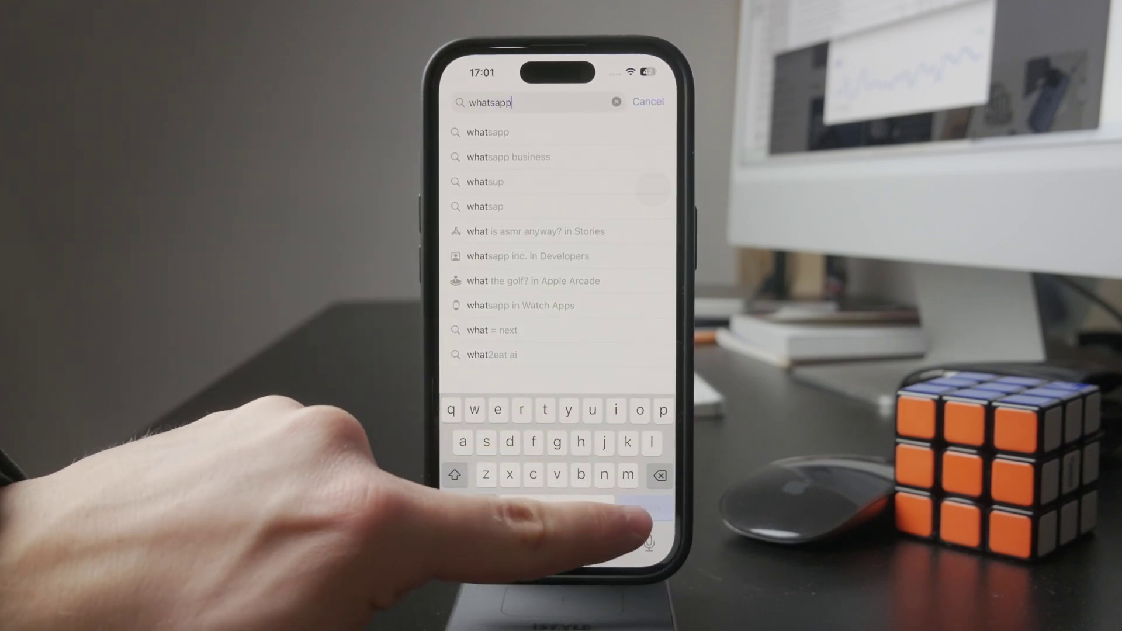
click(645, 507)
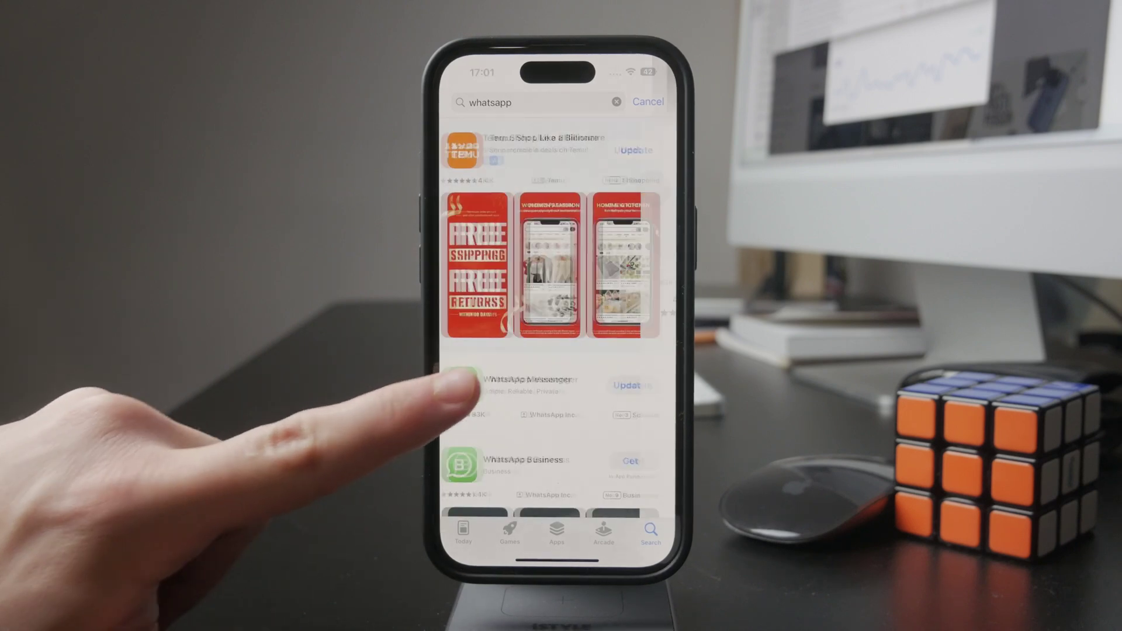
click(492, 386)
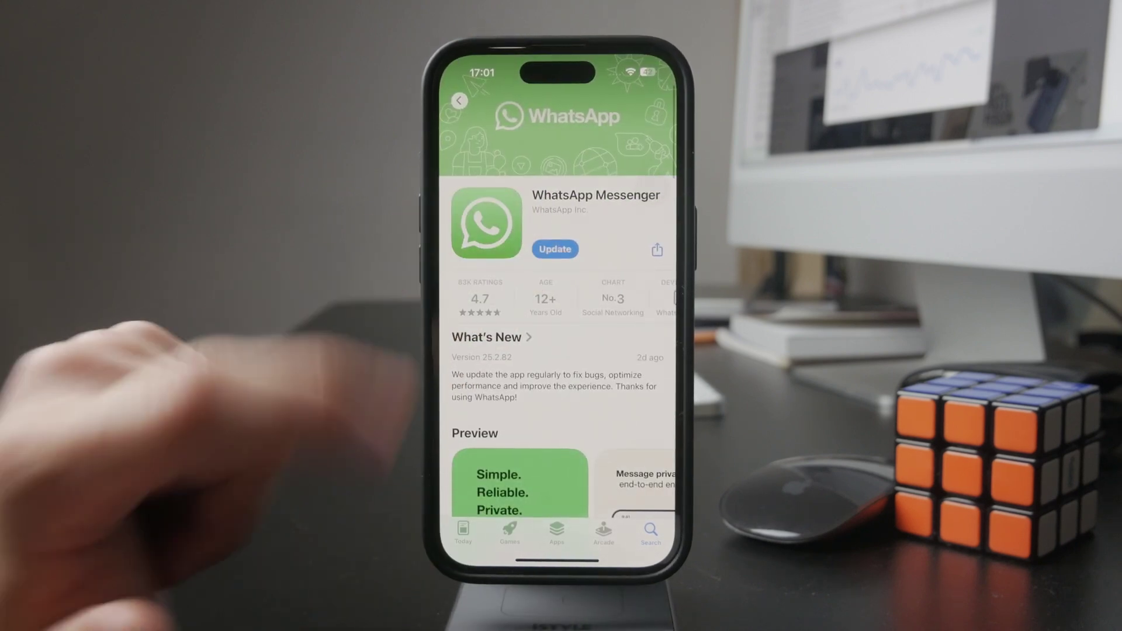
click(555, 249)
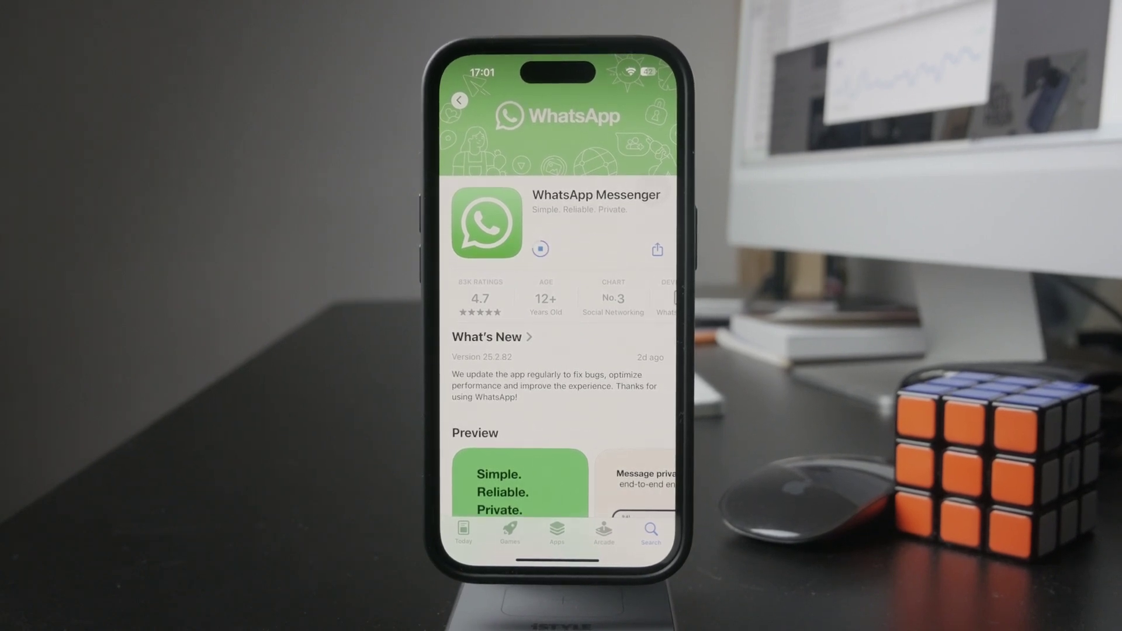
Step: Close the App Store and return to the home screen while WhatsApp keeps updating
drag(559, 559, 558, 394)
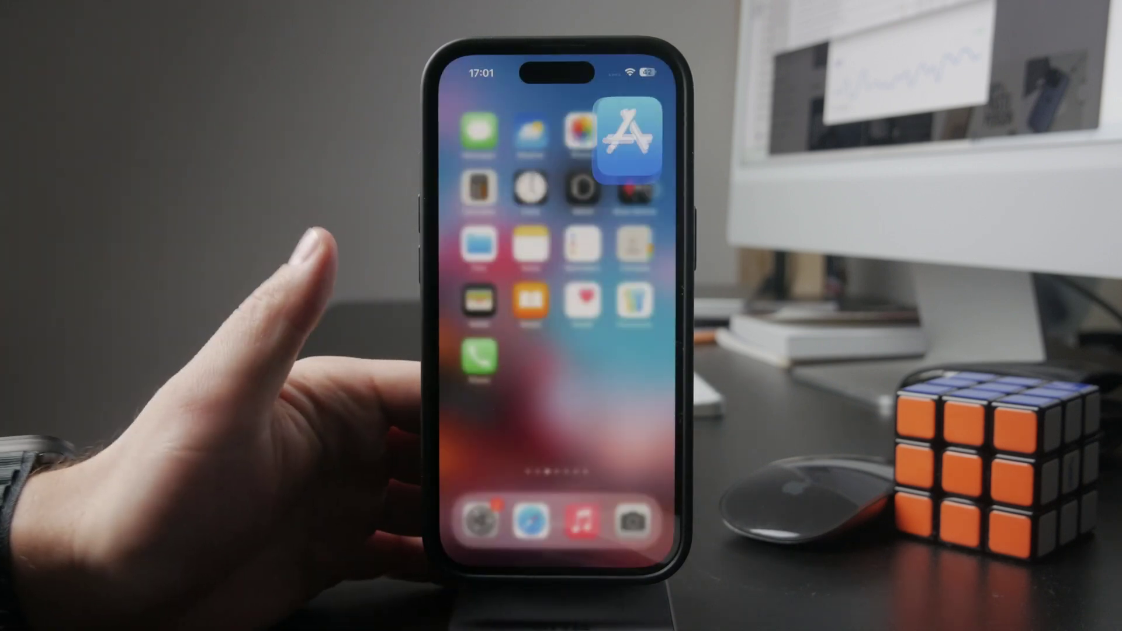